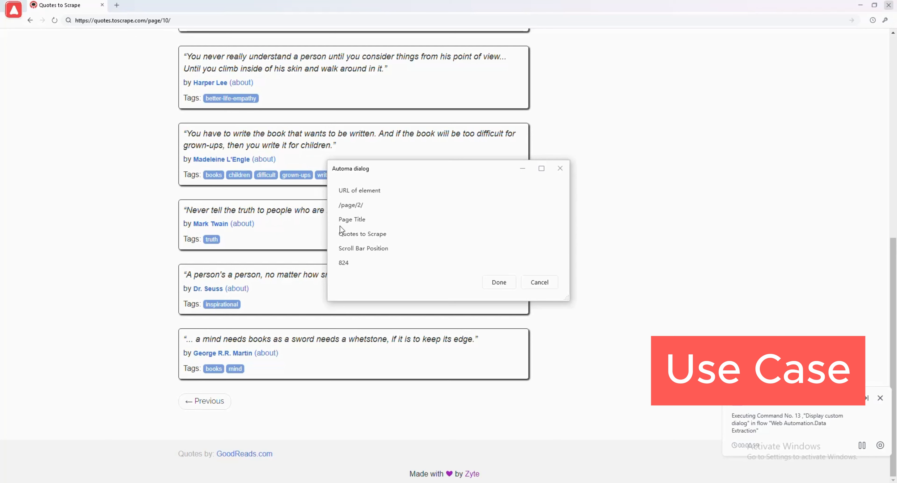
# Review the settings of the Start monitoring web requests command in the Web Automation.Data Extraction flow
pyautogui.moveTo(358, 234); pyautogui.dragTo(408, 232)
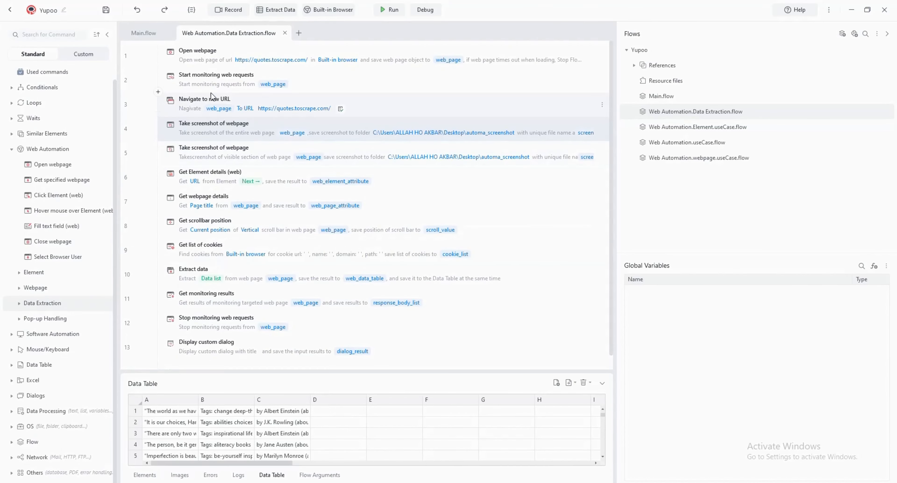
pyautogui.doubleClick(245, 82)
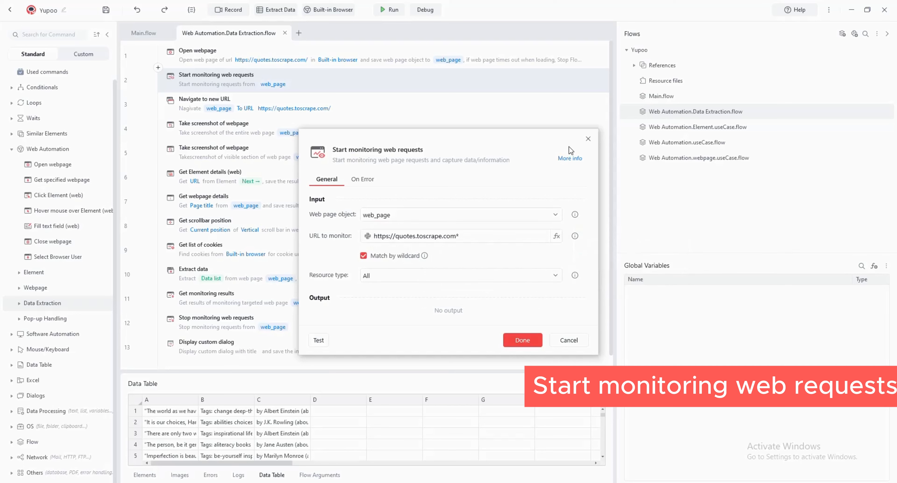
pyautogui.click(588, 140)
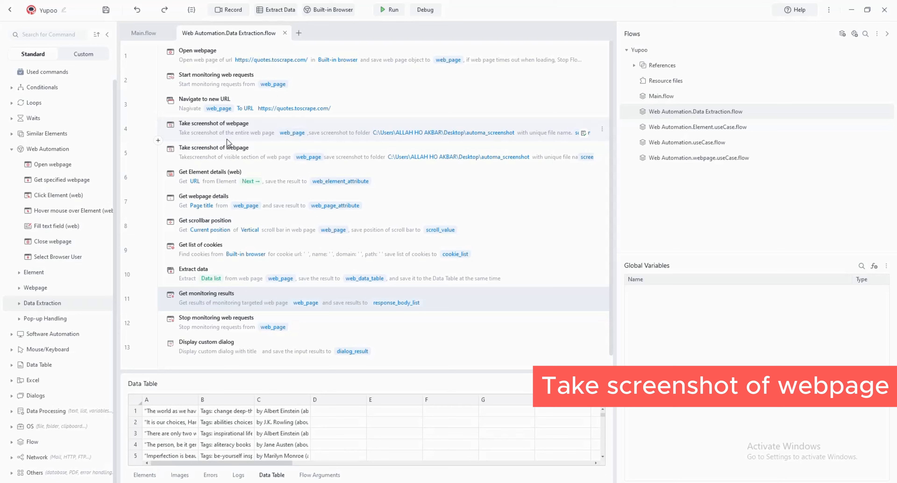
# Review the second Take screenshot of webpage command's capture area options, keeping Visible area on web page, and its save folder
pyautogui.click(206, 152)
pyautogui.click(852, 14)
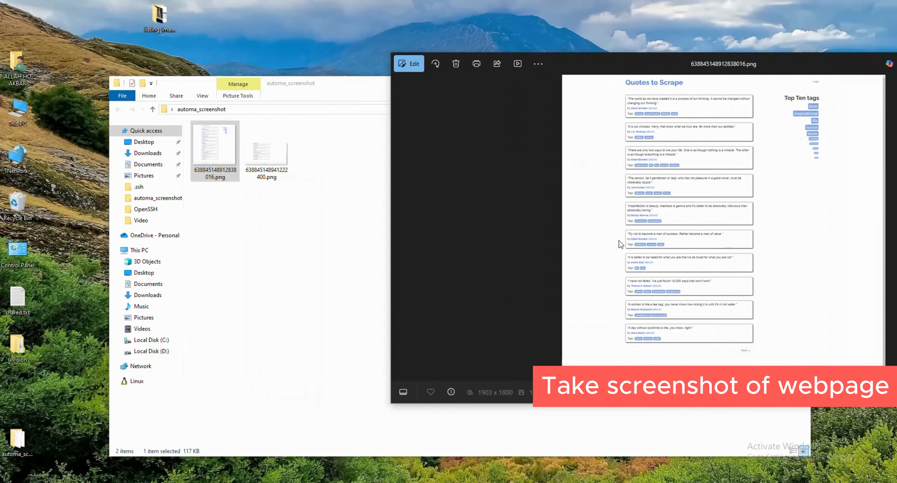
pyautogui.doubleClick(278, 174)
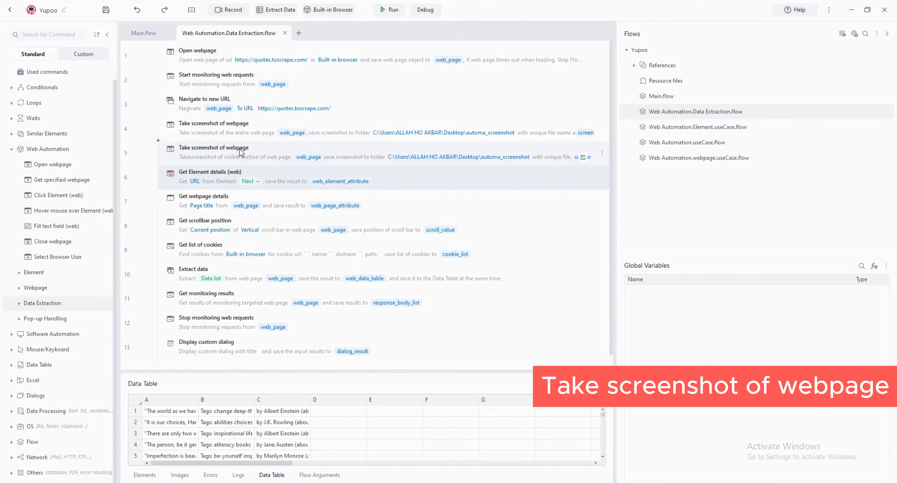
pyautogui.doubleClick(243, 153)
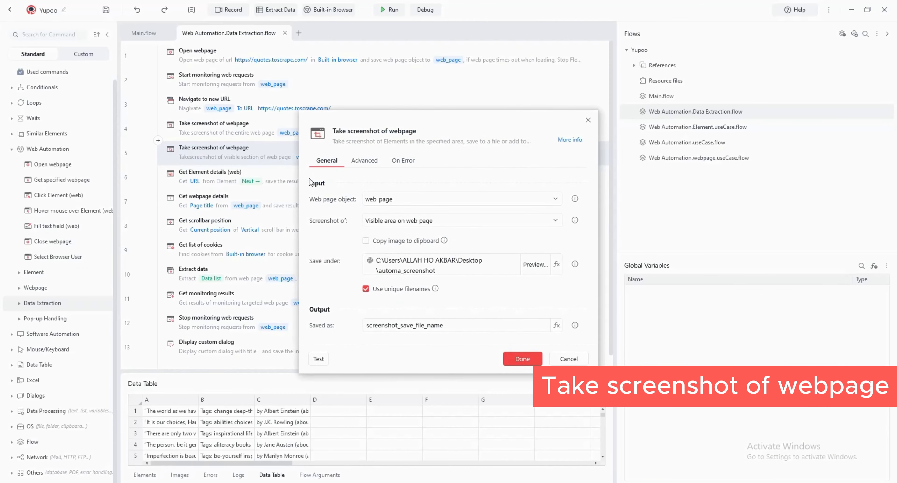
pyautogui.click(442, 223)
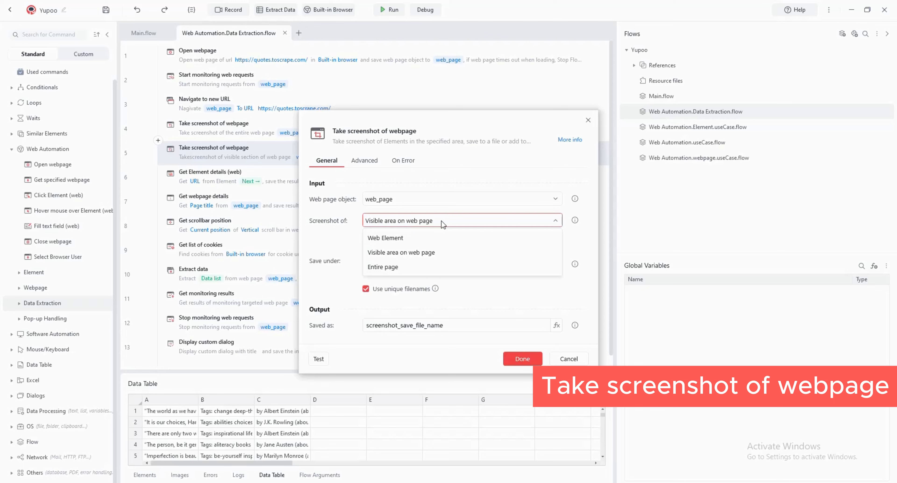
pyautogui.click(446, 252)
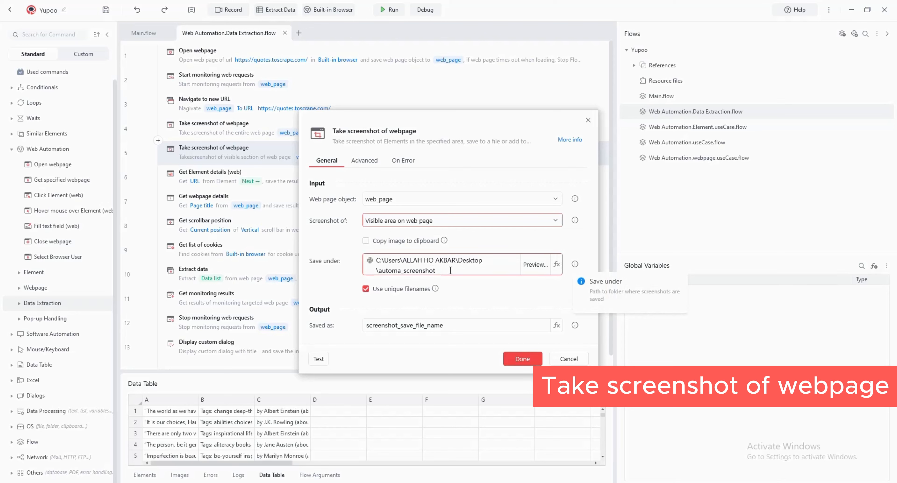
pyautogui.click(450, 270)
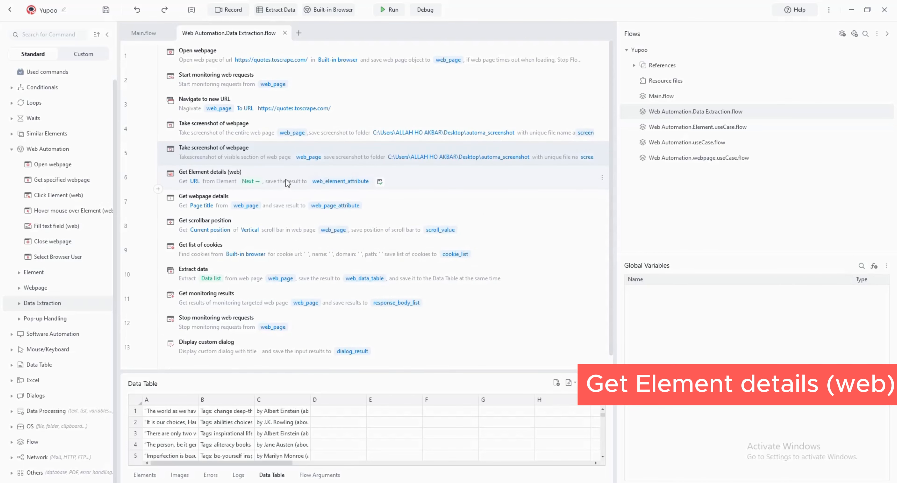
# Examine which attributes the Get Element details (web) and Get webpage details commands can retrieve
pyautogui.doubleClick(286, 179)
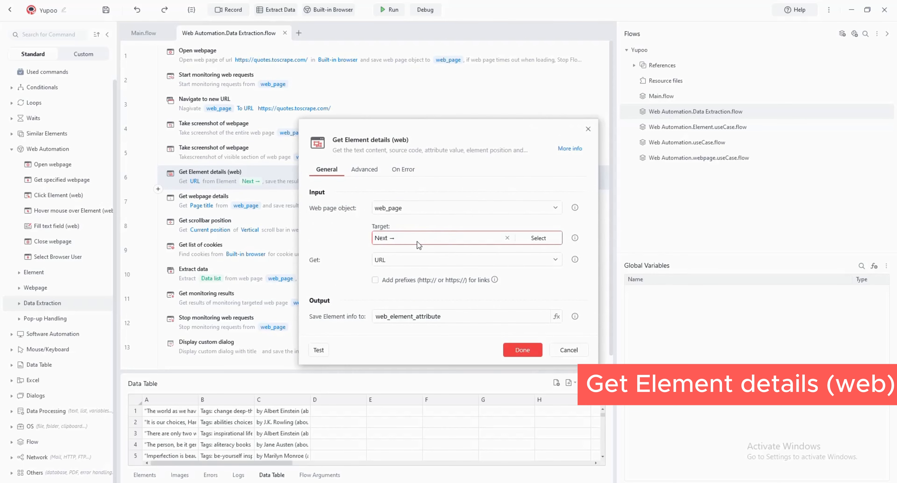
pyautogui.click(392, 263)
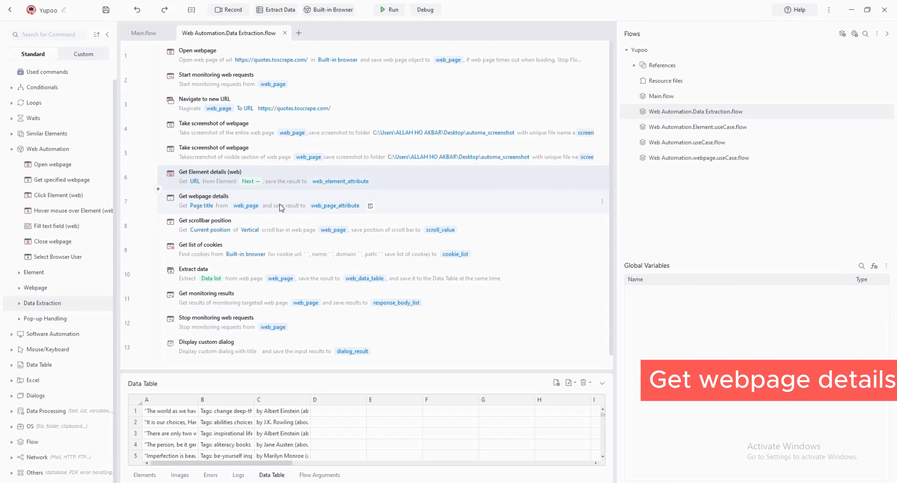
pyautogui.doubleClick(280, 203)
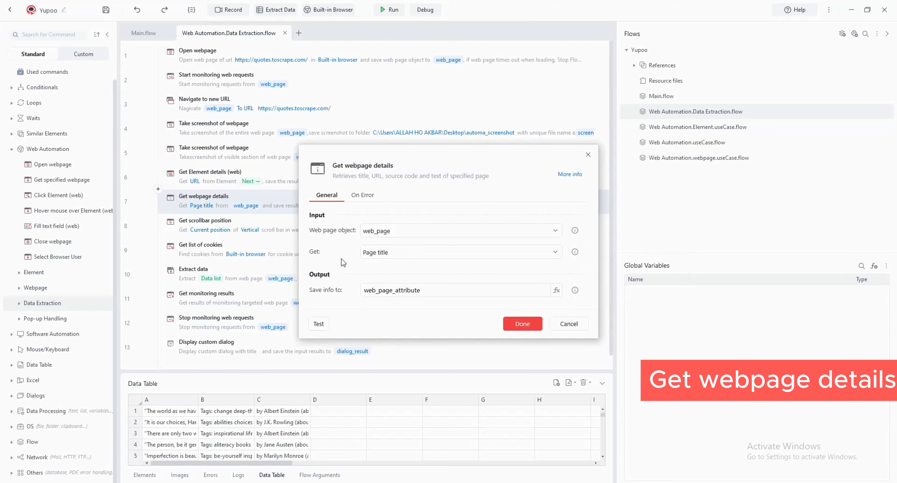
pyautogui.click(413, 256)
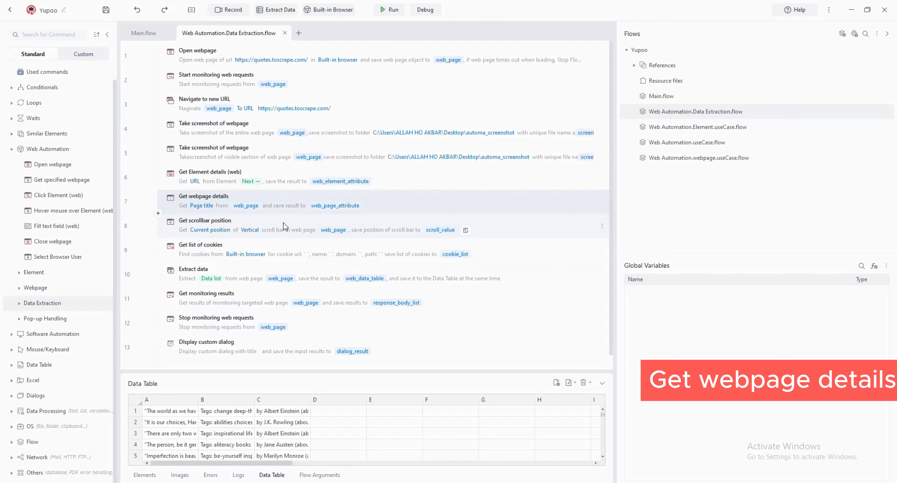
# Examine the Get scrollbar position command's orientation options and the Get list of cookies command's filter settings
pyautogui.doubleClick(283, 222)
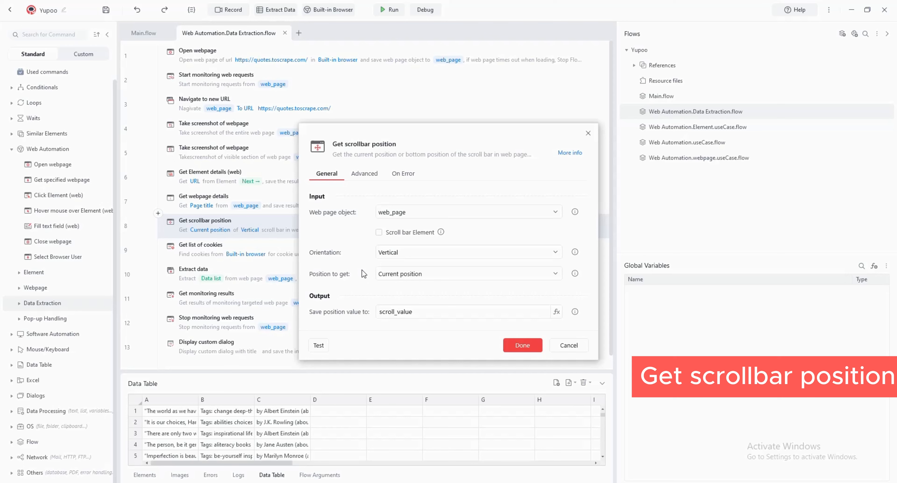
pyautogui.click(555, 253)
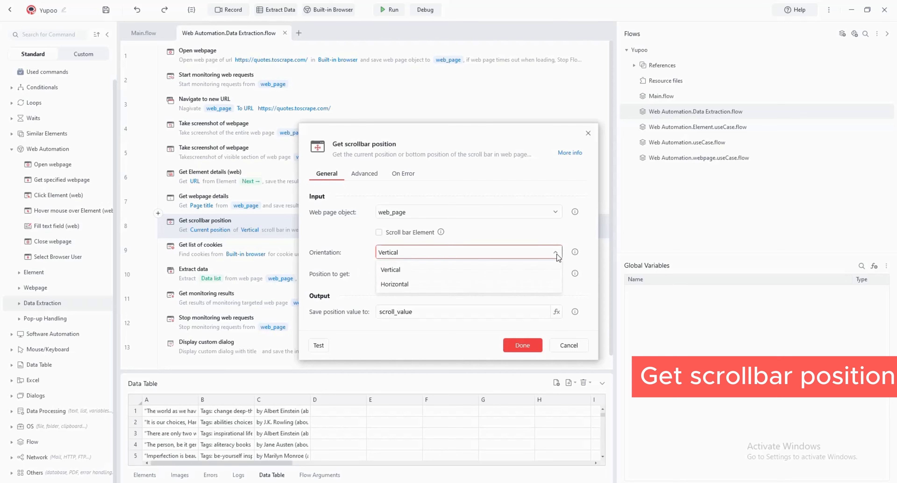
pyautogui.click(556, 253)
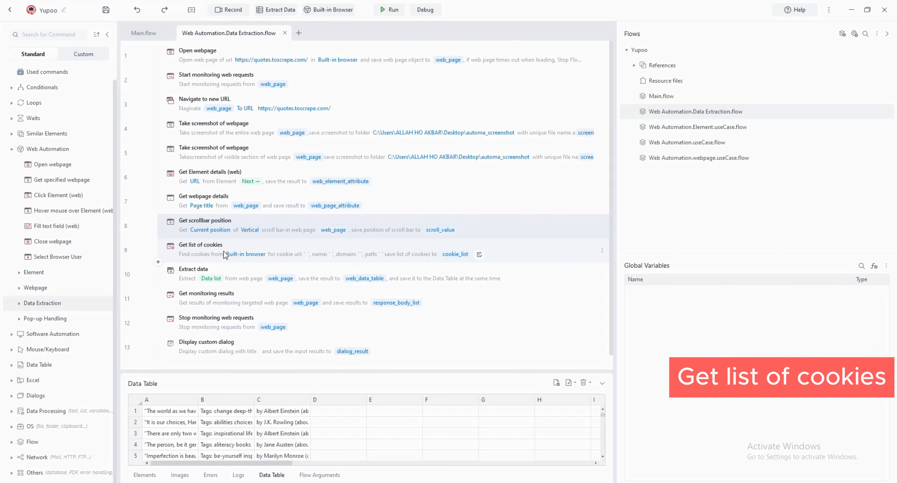
pyautogui.click(224, 255)
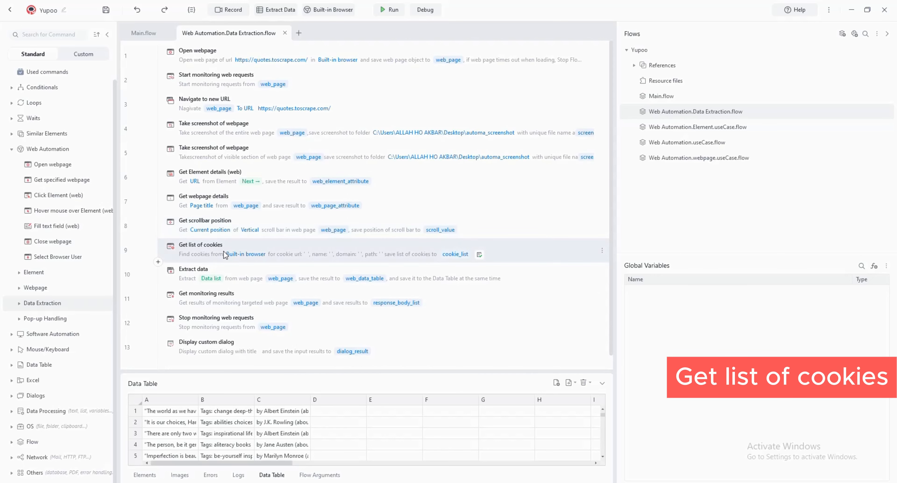
pyautogui.doubleClick(224, 255)
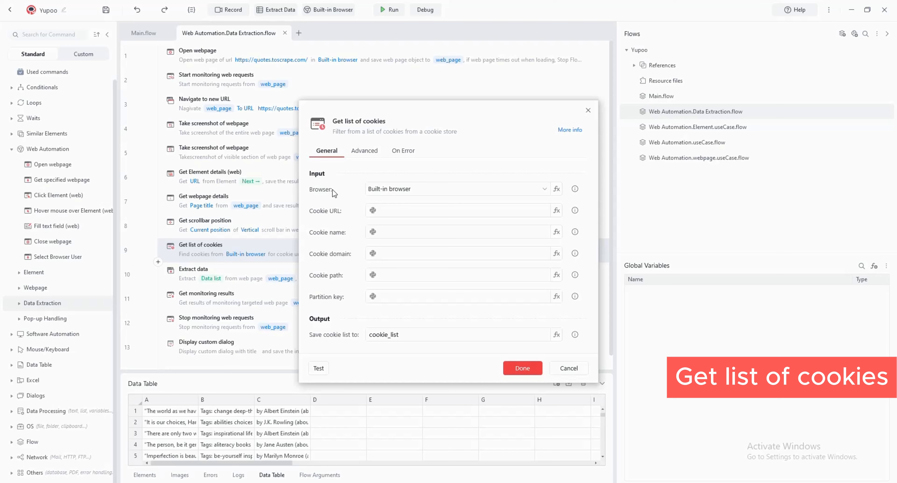
pyautogui.click(588, 110)
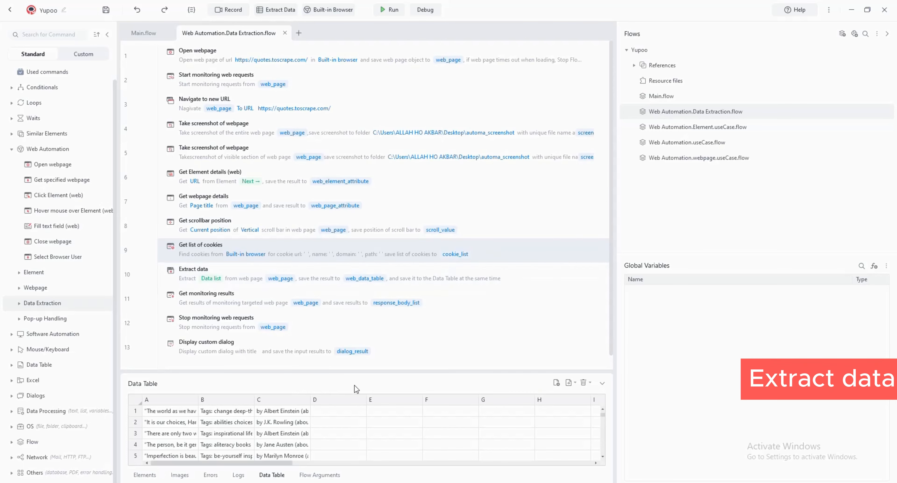
# Enlarge the Data Table area and look through the extracted quotes down to the last row
pyautogui.moveTo(360, 370); pyautogui.dragTo(392, 250)
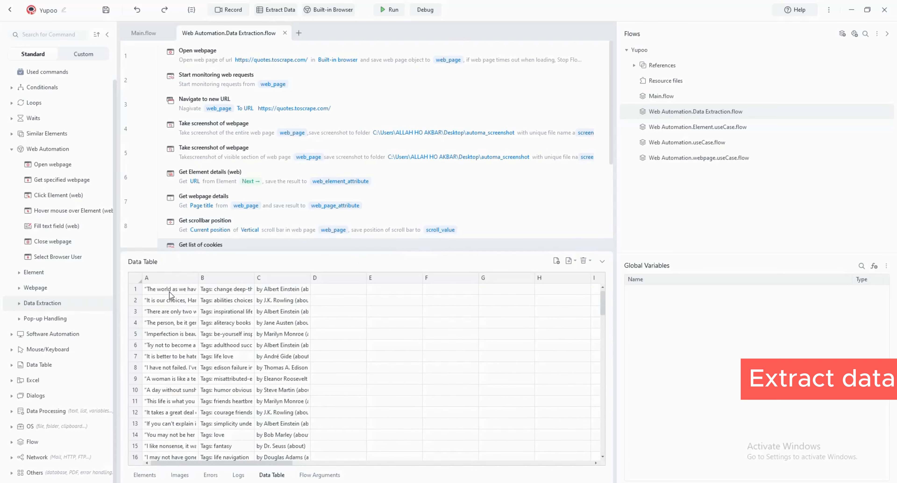
pyautogui.scroll(-20, 195, 365)
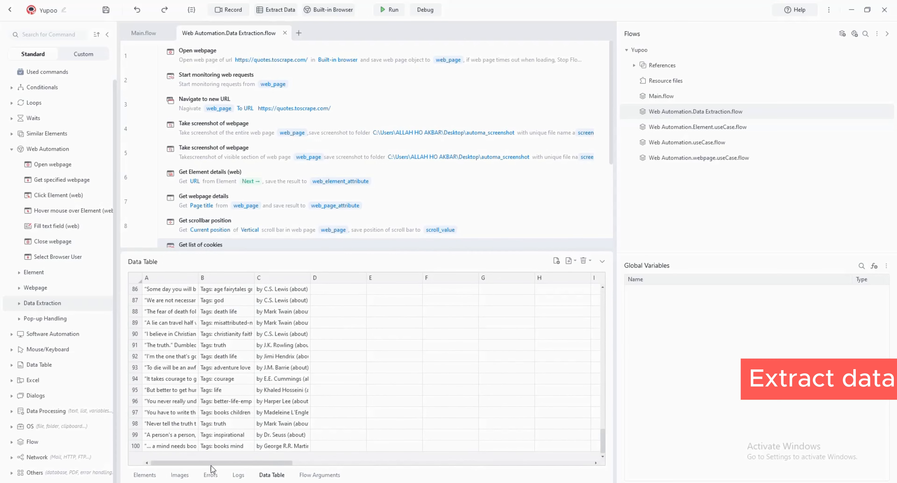
pyautogui.scroll(-2, 189, 212)
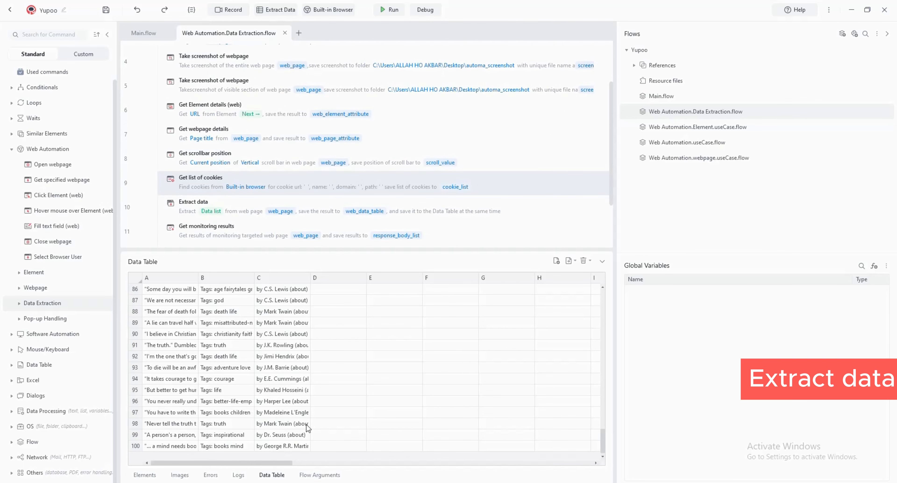
# From the Extract data command's target, capture the quote text, author and tags as three columns of a new data list
pyautogui.doubleClick(214, 208)
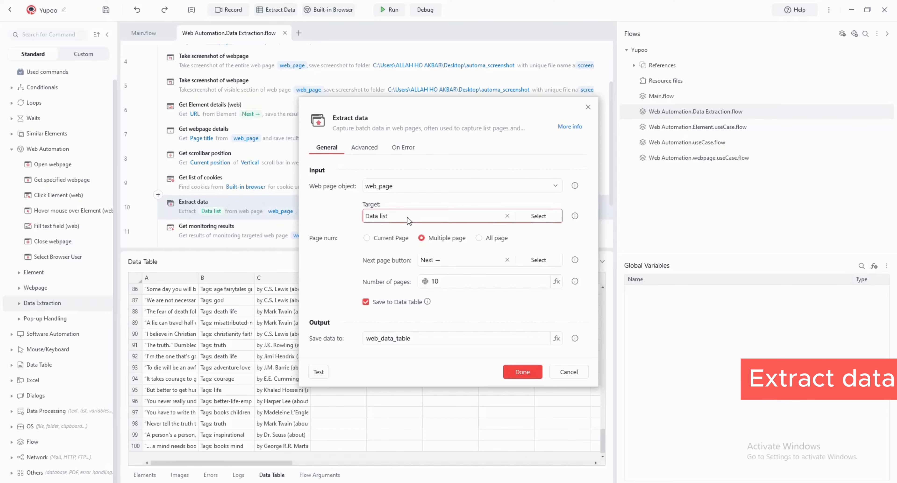
pyautogui.click(539, 217)
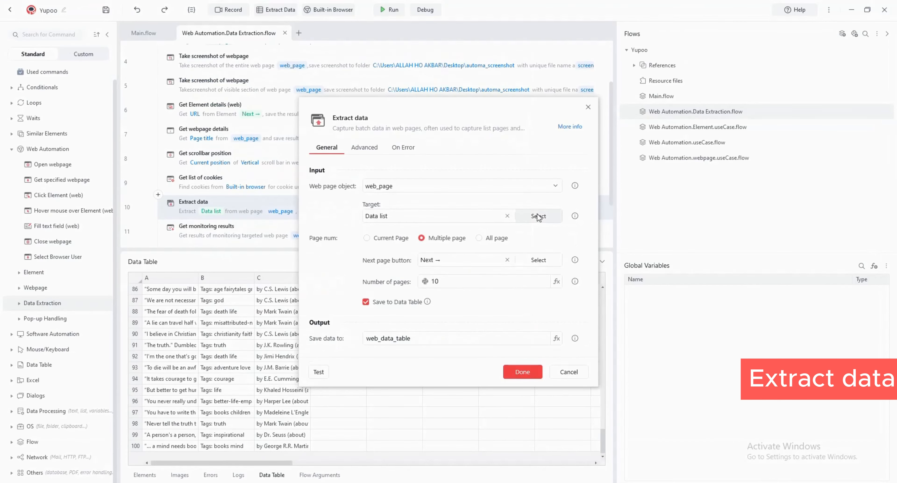
pyautogui.click(537, 216)
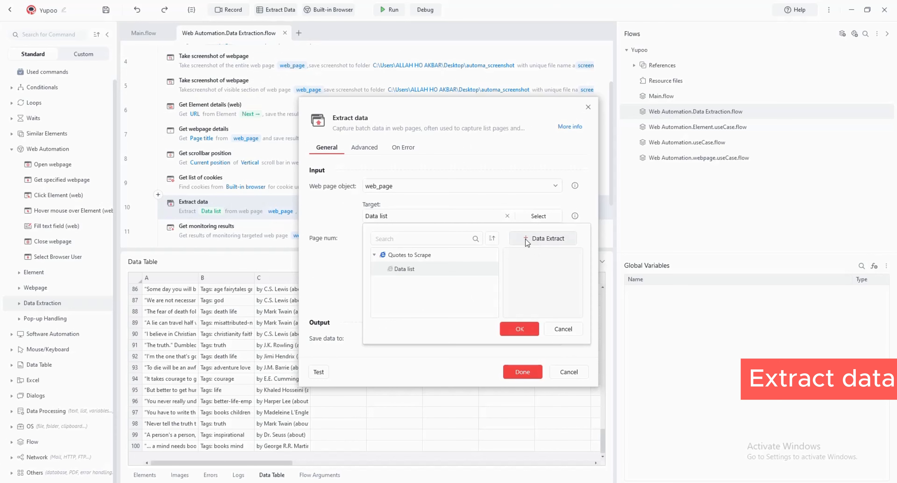
pyautogui.click(525, 238)
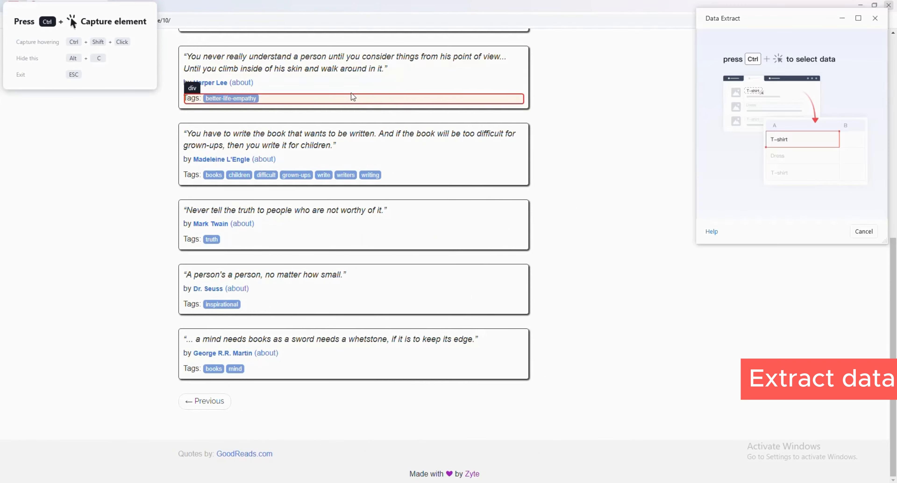
pyautogui.keyDown('ctrl'); pyautogui.click(348, 141); pyautogui.keyUp('ctrl')
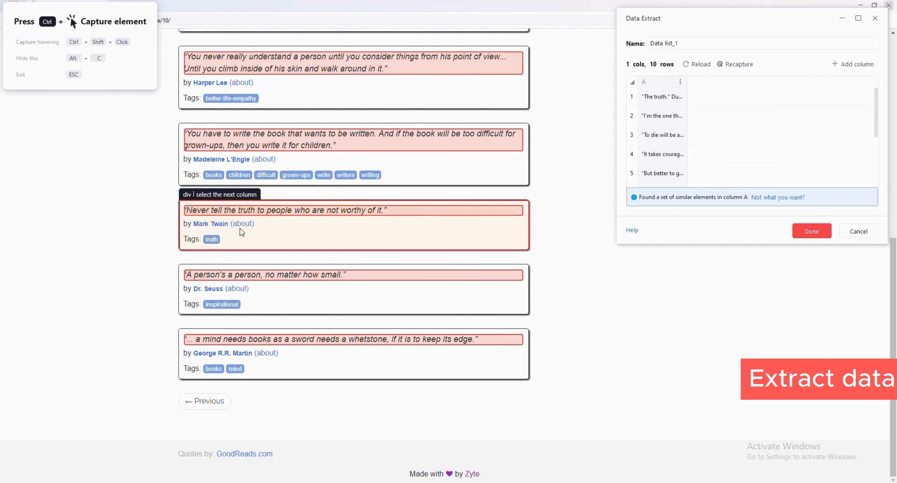
pyautogui.keyDown('ctrl'); pyautogui.click(188, 225); pyautogui.keyUp('ctrl')
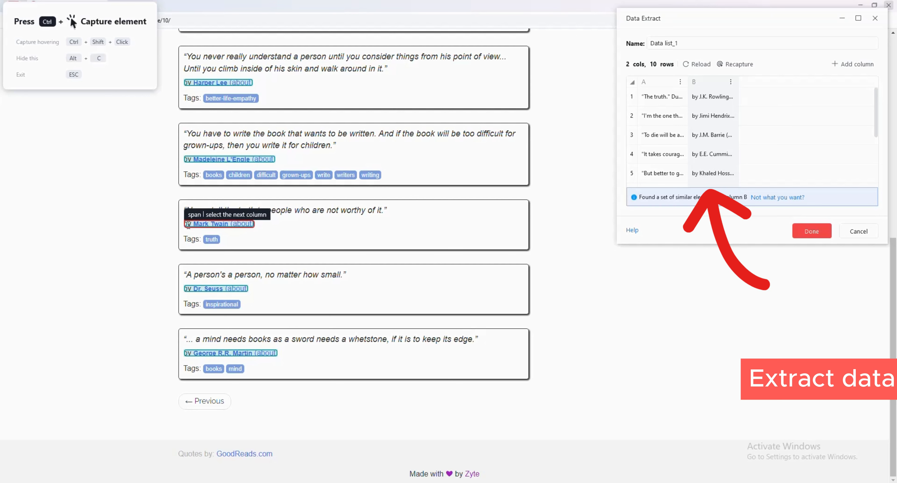
pyautogui.click(190, 240)
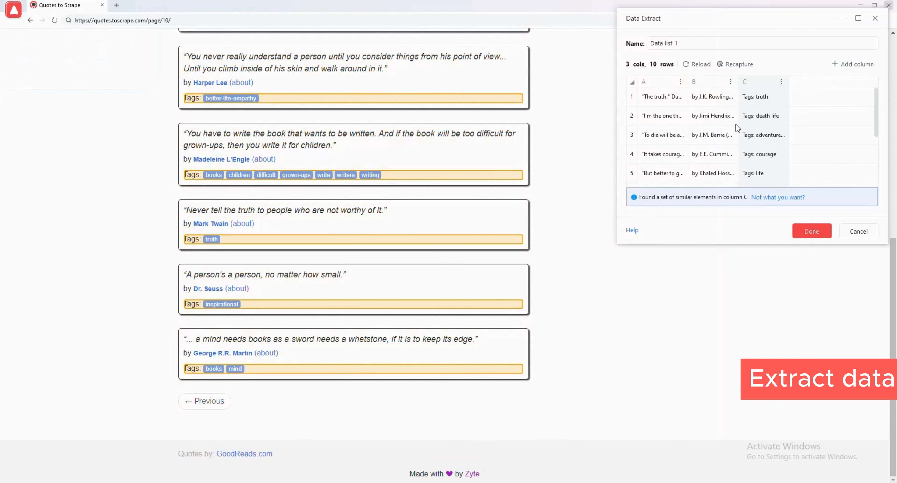
pyautogui.click(807, 233)
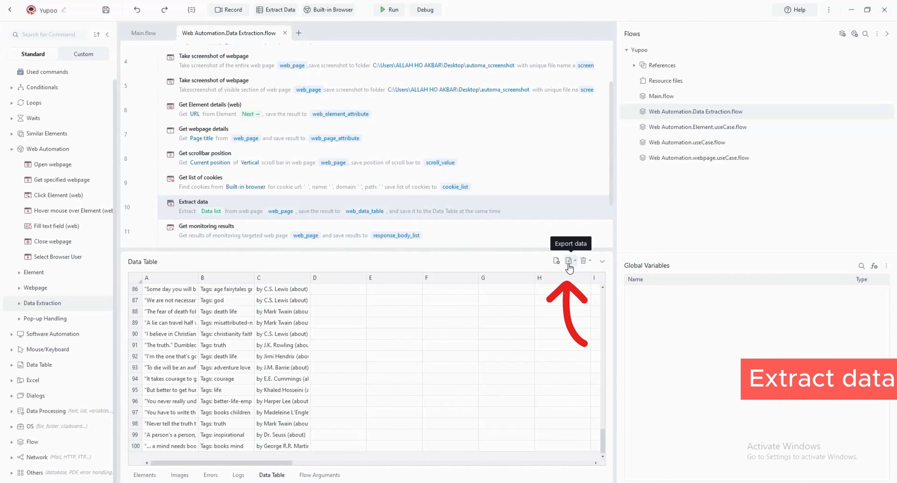
# Review the settings of the Get monitoring results and Stop monitoring web requests commands
pyautogui.click(265, 232)
pyautogui.moveTo(400, 281)
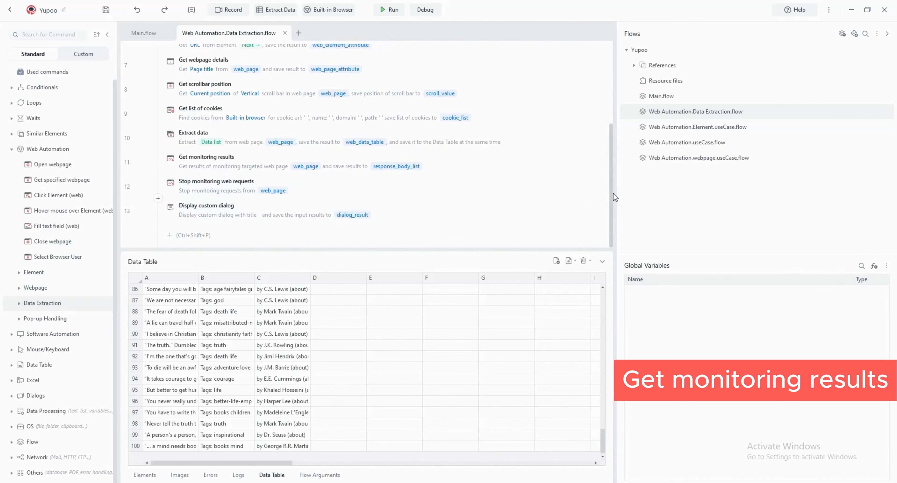
pyautogui.scroll(4, 202, 73)
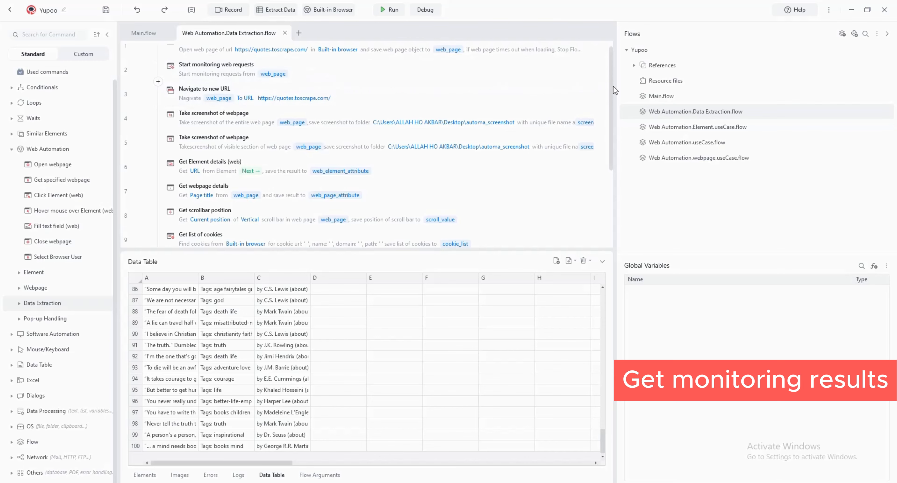
pyautogui.moveTo(611, 86); pyautogui.dragTo(613, 181)
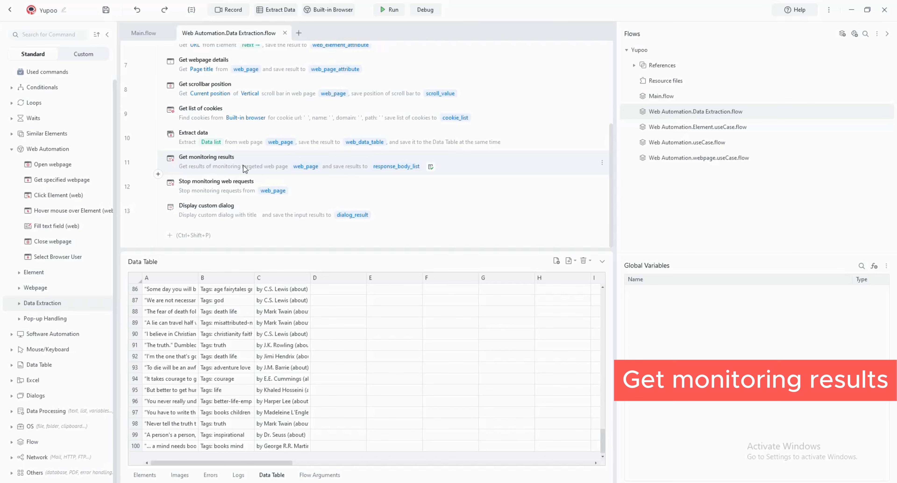
pyautogui.doubleClick(187, 187)
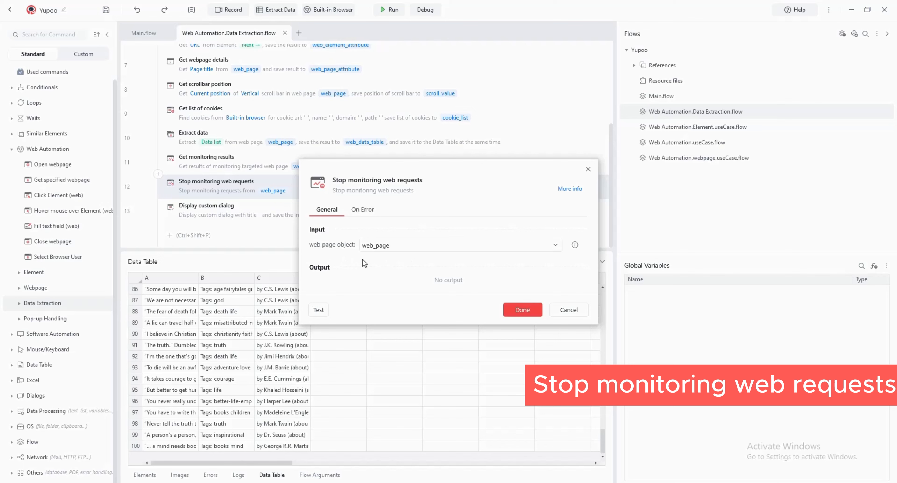
pyautogui.press('Escape')
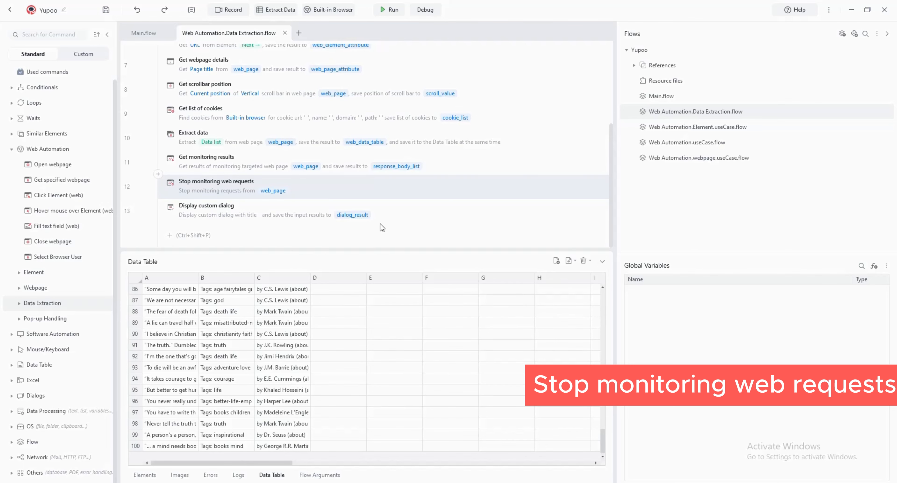